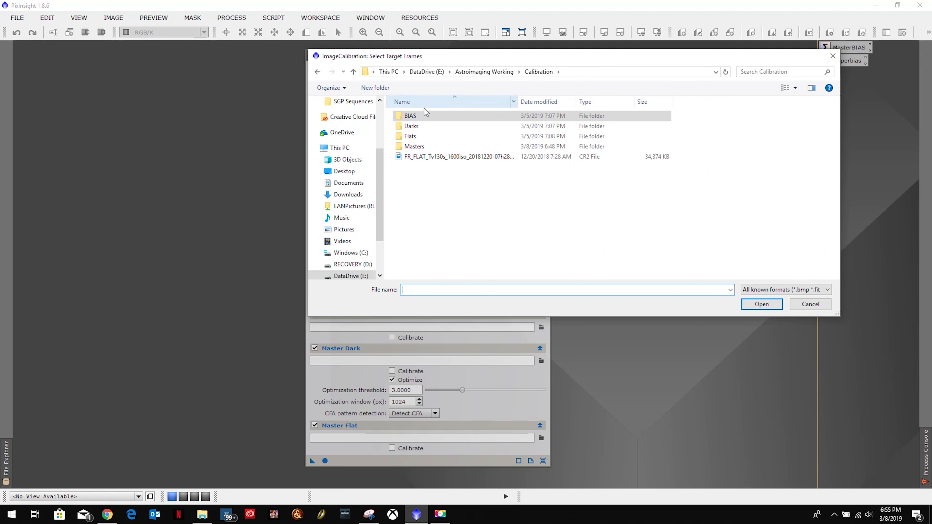
- Add all the FEB_DARK CR2 frames in the Calibration\Darks\Feb2019 folder as target frames for the image calibration
double_click(420, 127)
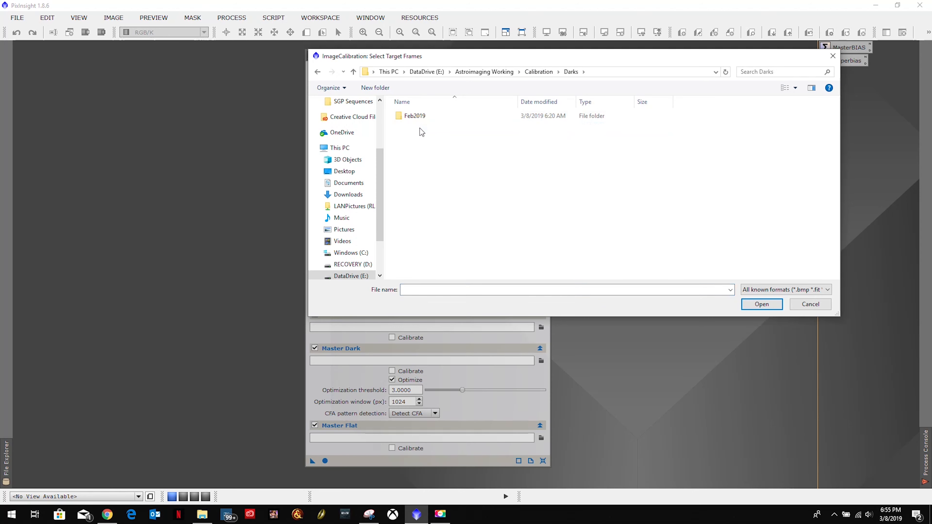
double_click(428, 116)
left_click(479, 133)
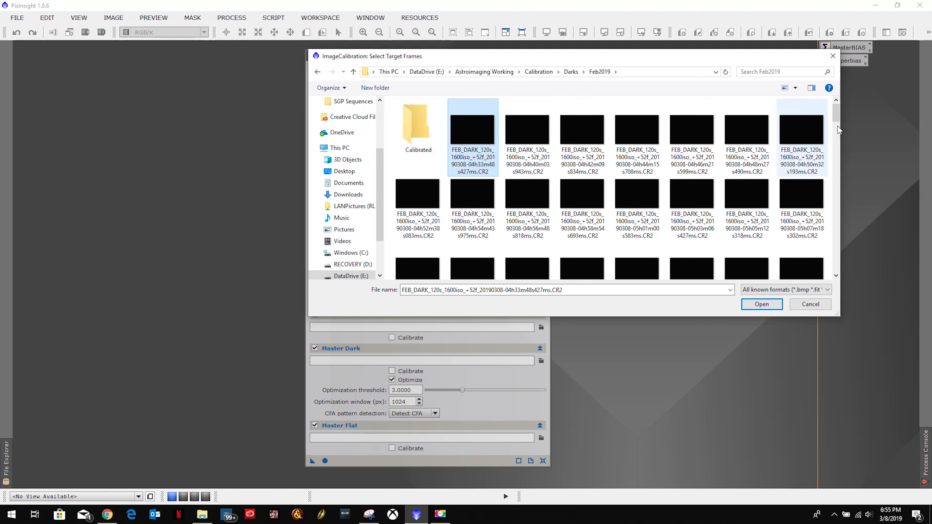
left_click_drag(837, 112, 840, 266)
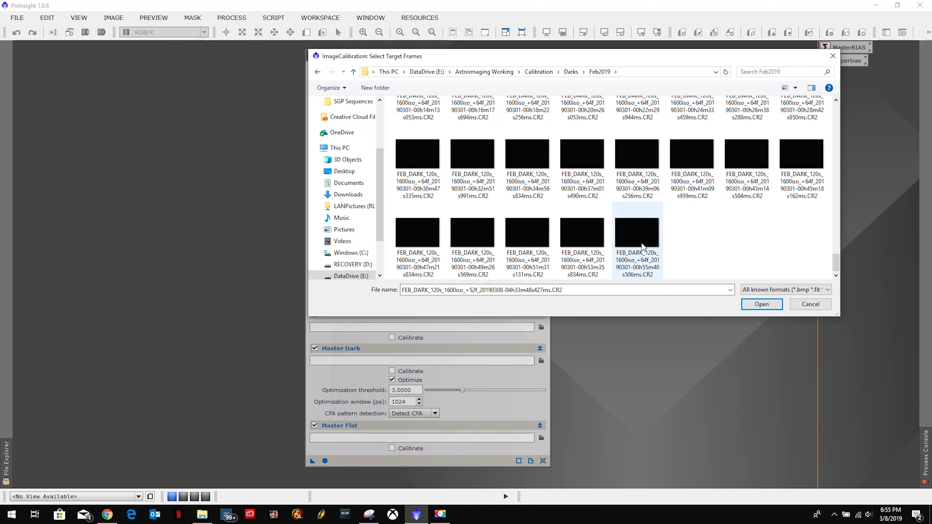
left_click(662, 264, "shift")
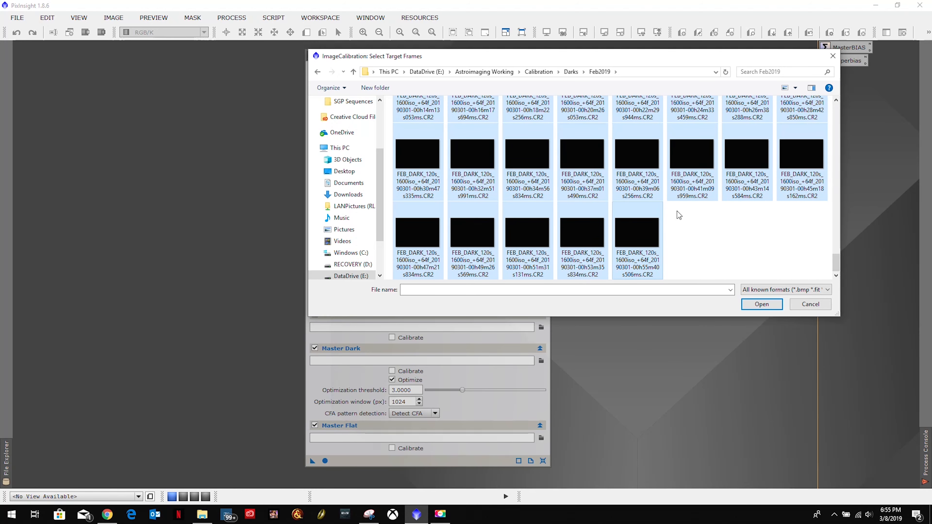
mouse_move(838, 267)
left_mouse_down()
mouse_move(828, 103)
mouse_move(838, 270)
left_mouse_up()
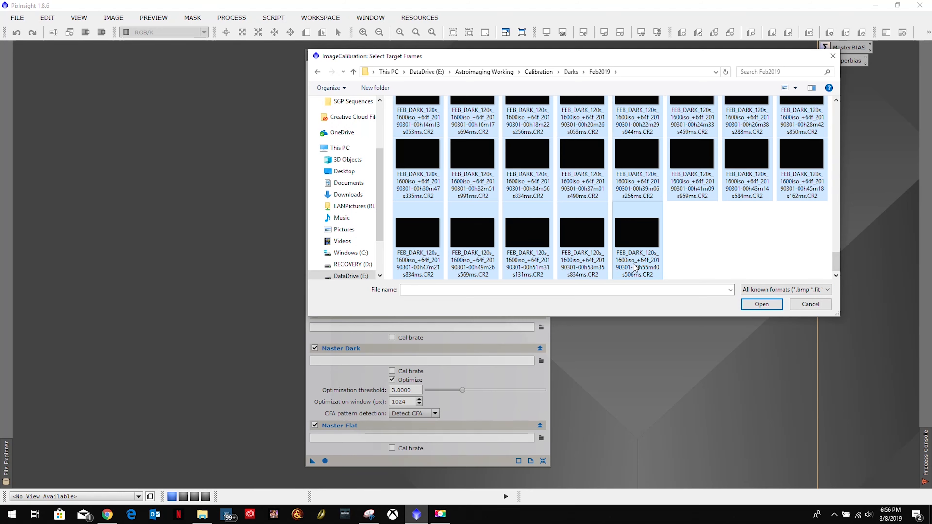
left_click(762, 304)
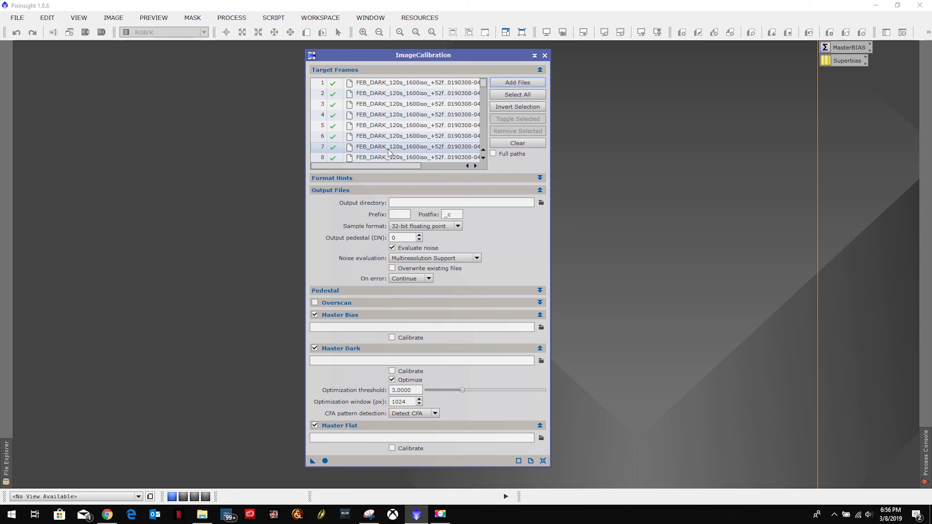
- Set the calibration output directory to the Astroimaging Working\Calibration\Darks\Feb2019\Calibrated folder on DataDrive (E:)
left_click(415, 179)
left_click(416, 178)
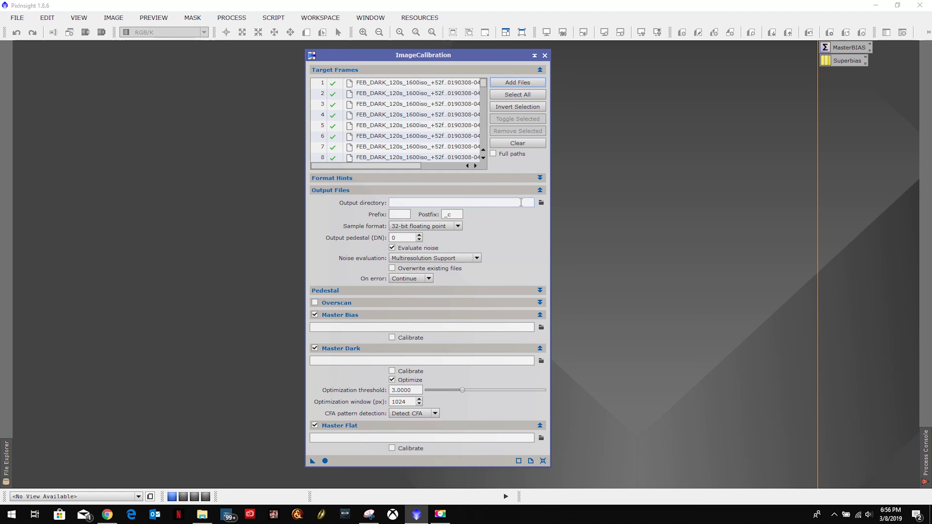
left_click(541, 203)
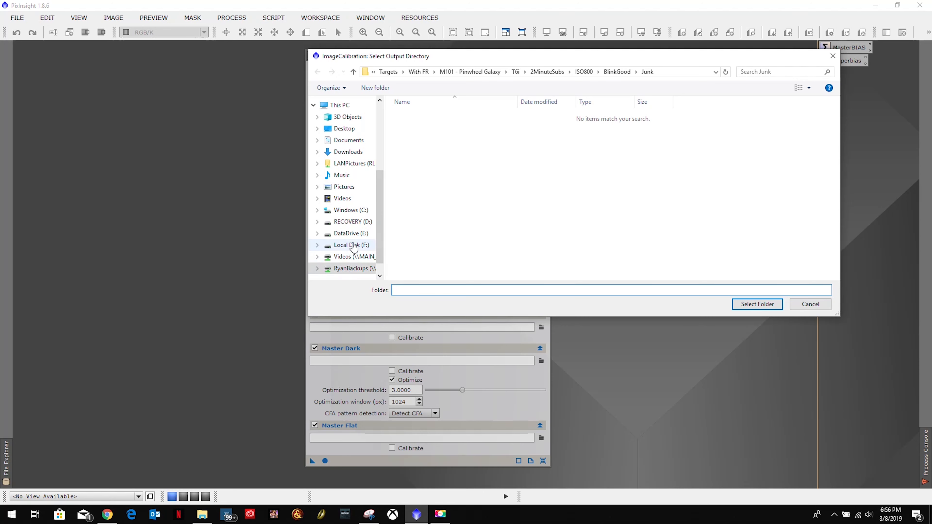
left_click(351, 233)
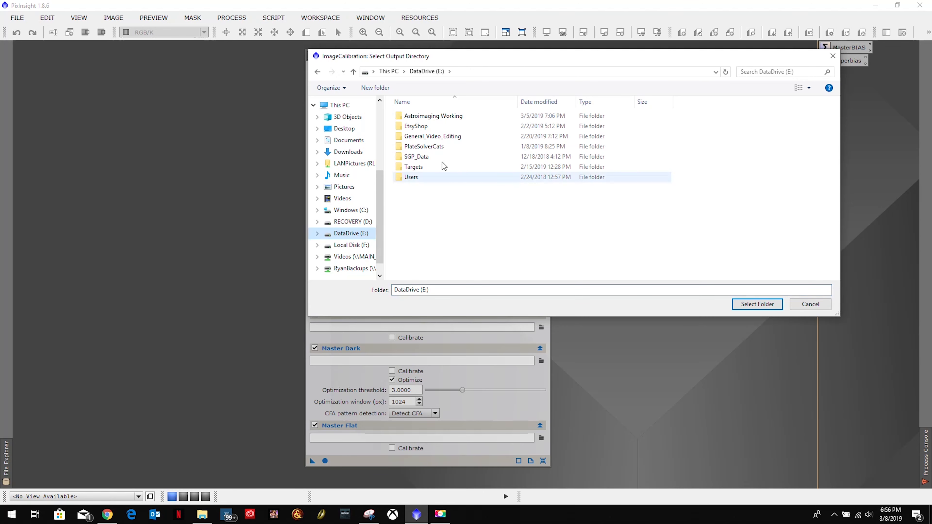
double_click(431, 117)
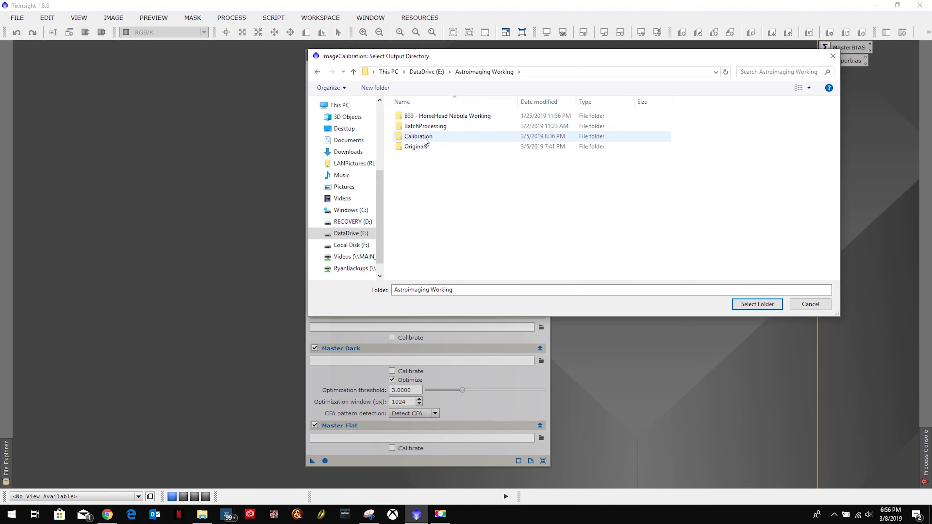
double_click(427, 137)
double_click(430, 126)
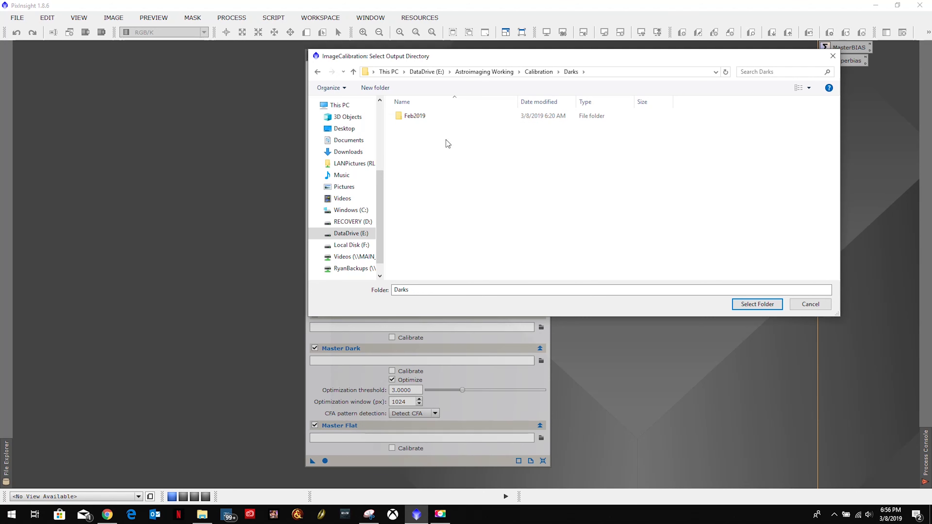
double_click(424, 118)
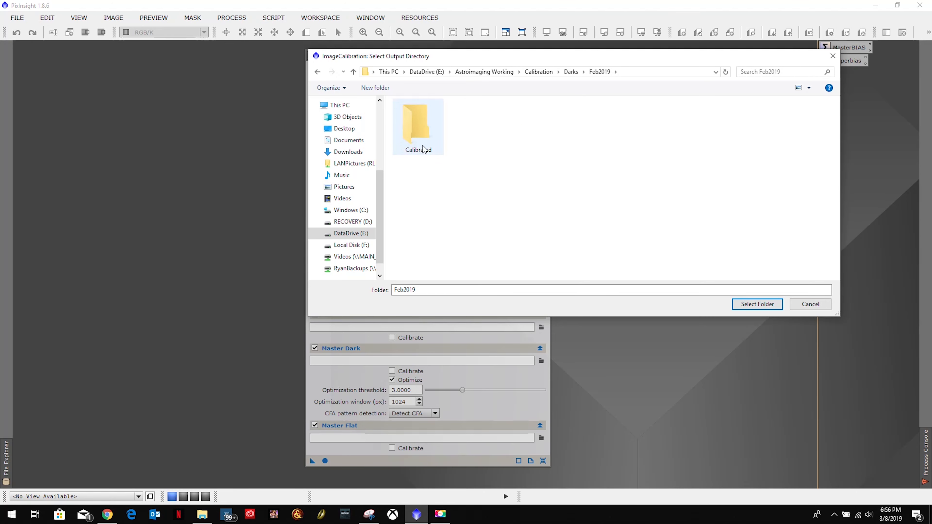
double_click(422, 126)
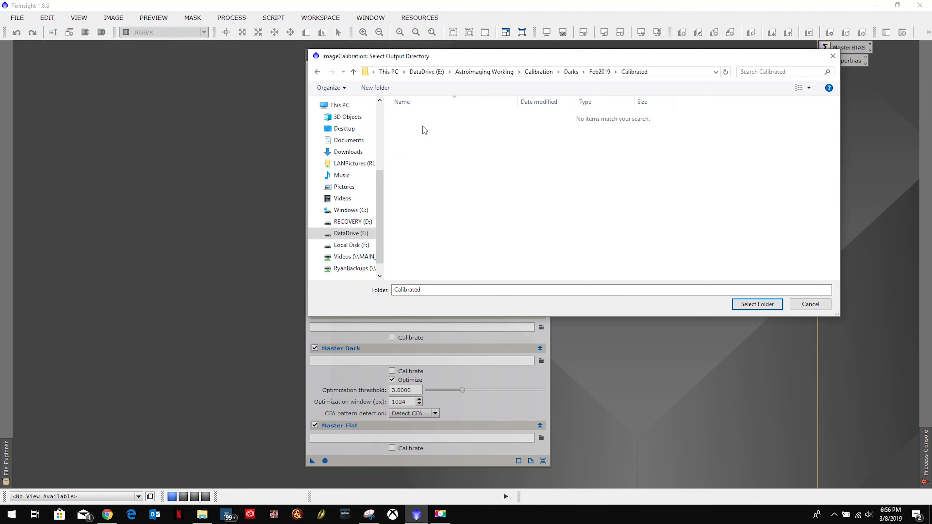
left_click(734, 308)
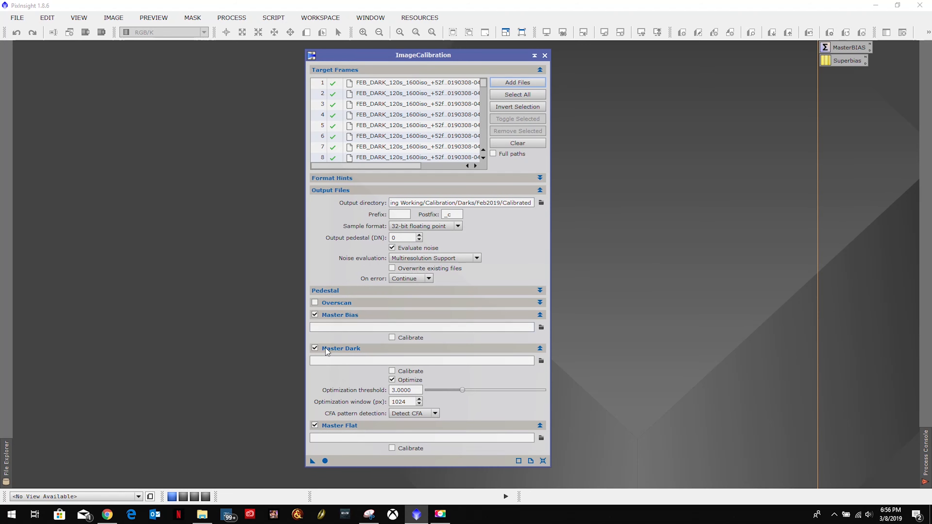
- Disable the Master Dark and Master Flat, and choose SuperBIAS_Feb_2019_ISO1600.xisf from the Masters folder as the master bias
left_click(317, 349)
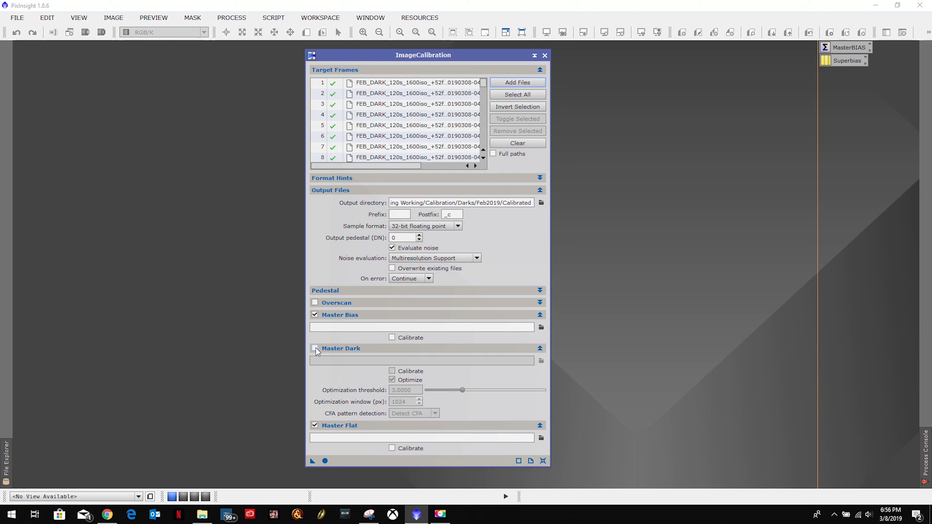
left_click(317, 426)
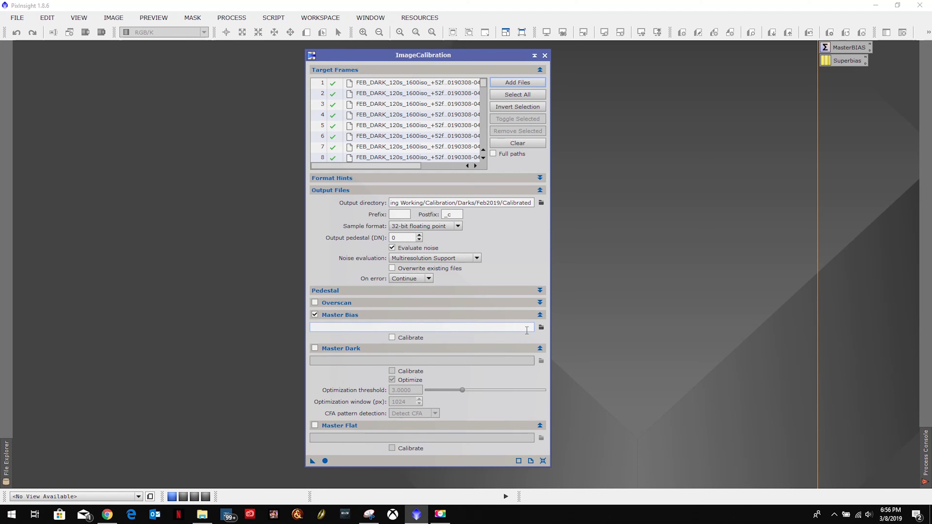
left_click(542, 327)
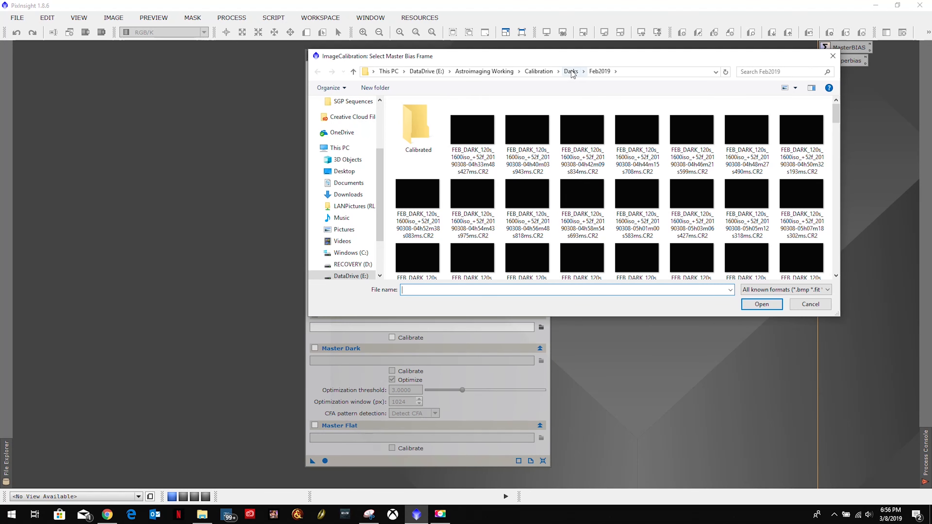
left_click(539, 71)
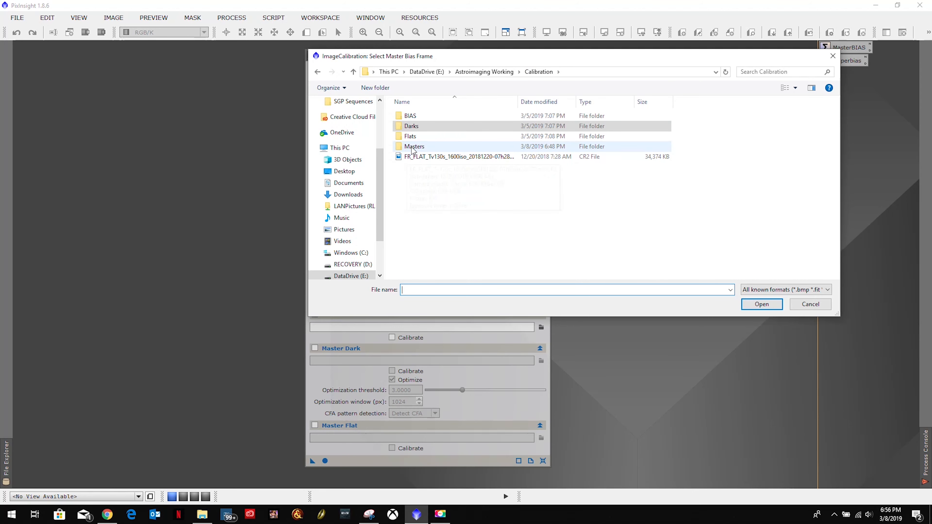
double_click(414, 146)
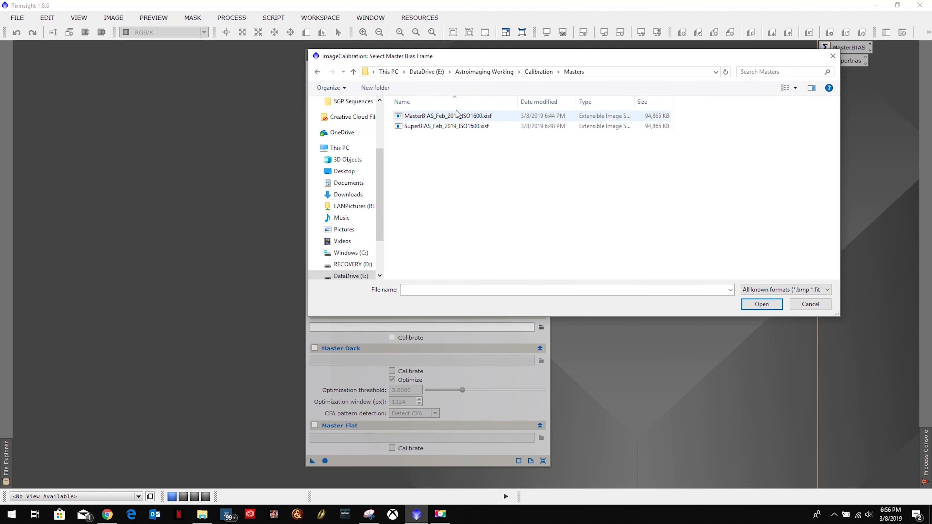
left_click(423, 126)
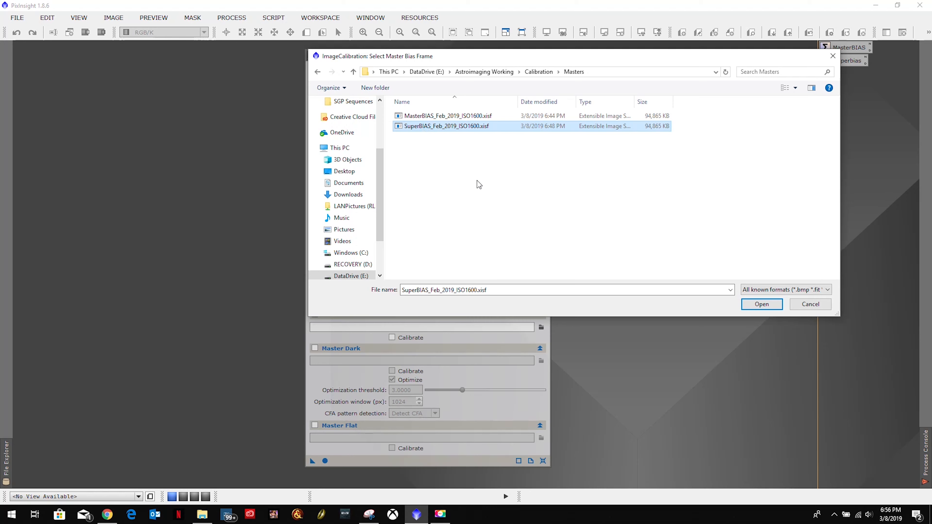
left_click(759, 305)
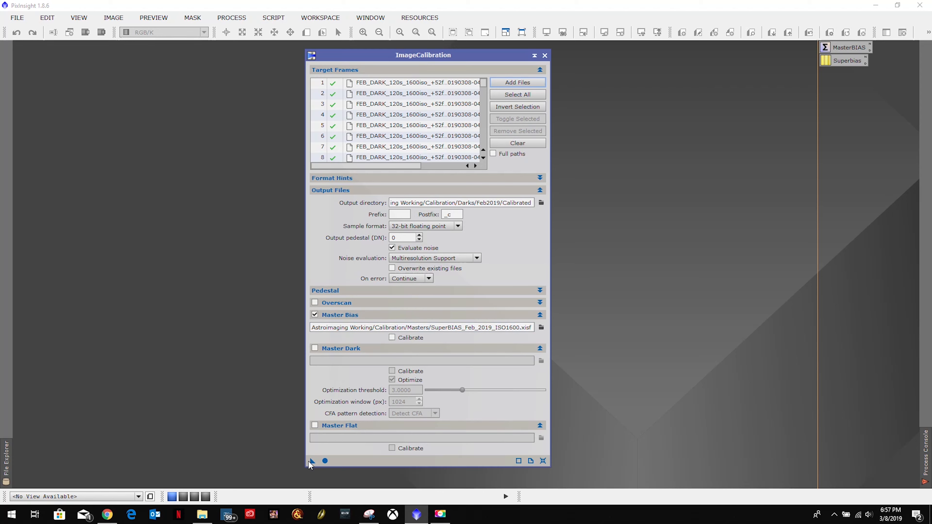
- Save the ImageCalibration settings as a process icon named CalibrateDarks and place it directly below the Superbias icon
left_click_drag(312, 462, 642, 303)
right_click(661, 300)
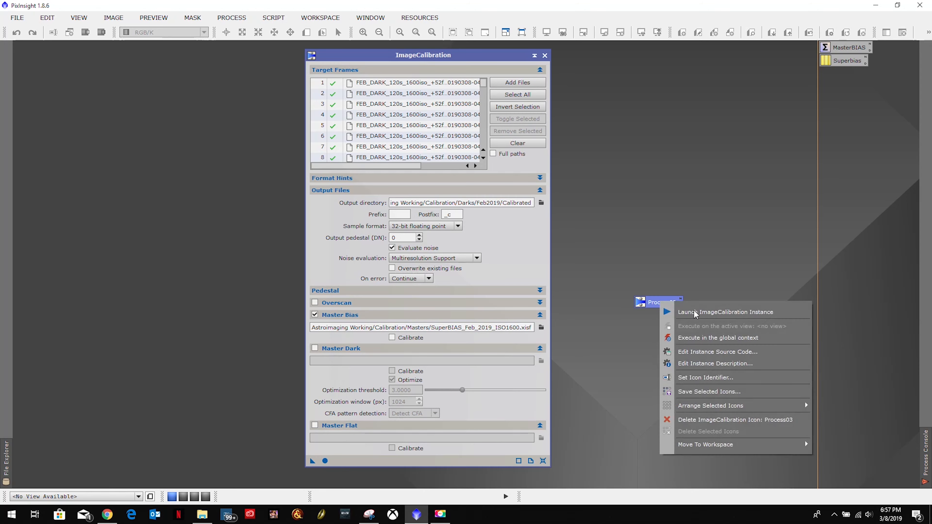
left_click(698, 378)
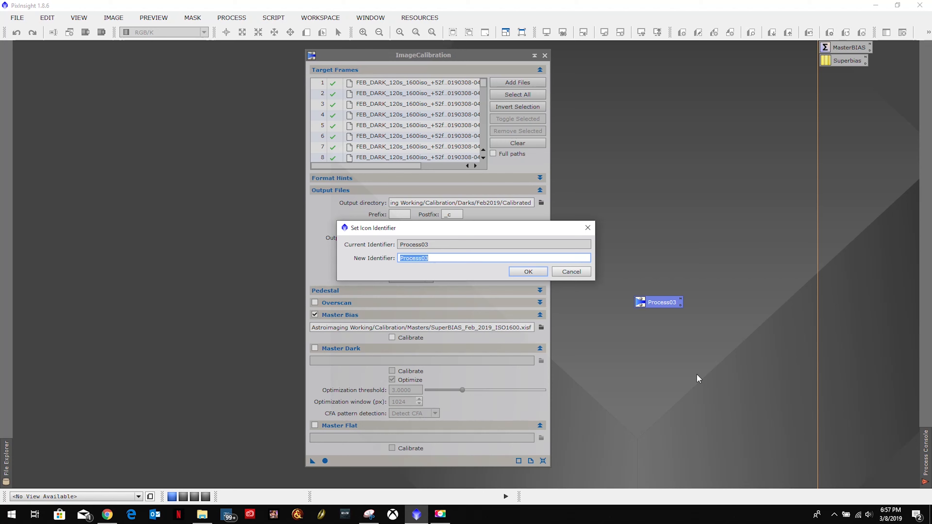
type("CalibrateDarks")
key("Return")
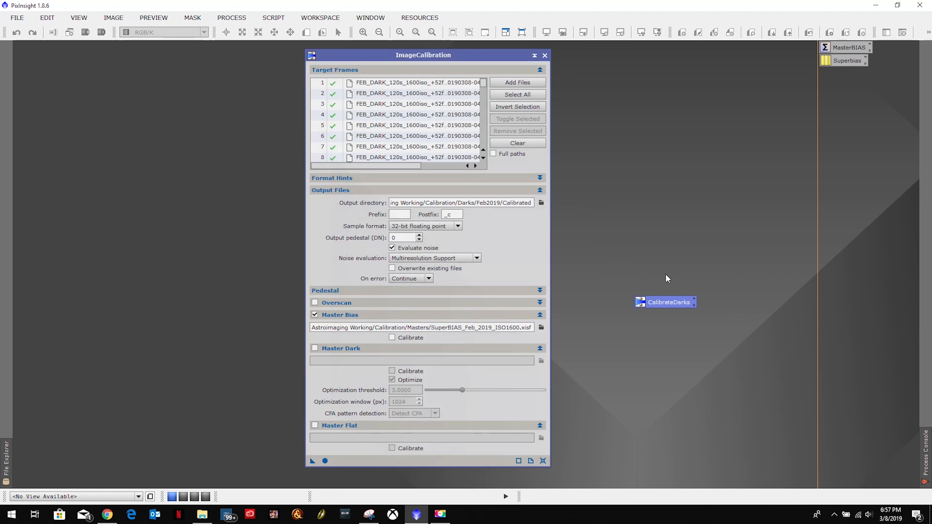
left_click_drag(658, 302, 844, 78)
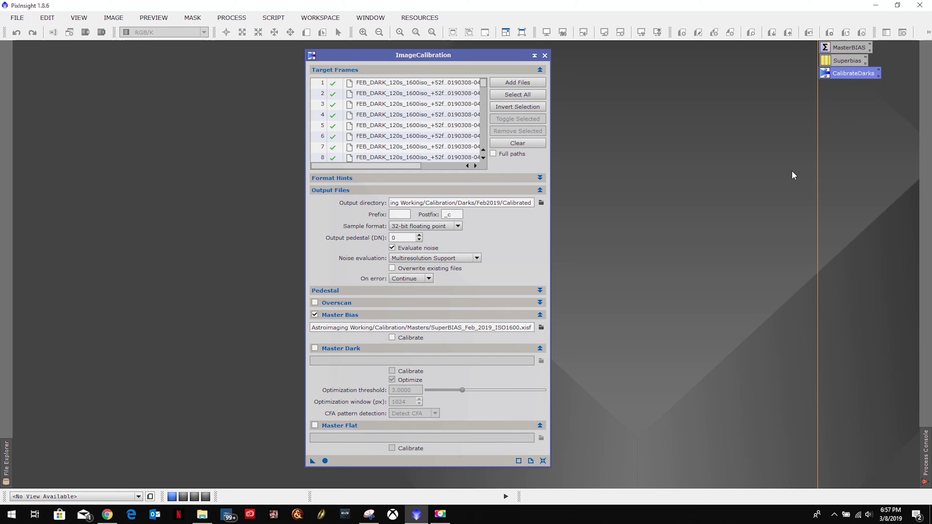
- Run the dark frame calibration globally, and close ImageCalibration with its target frame list cleared
left_click(325, 462)
left_click(518, 143)
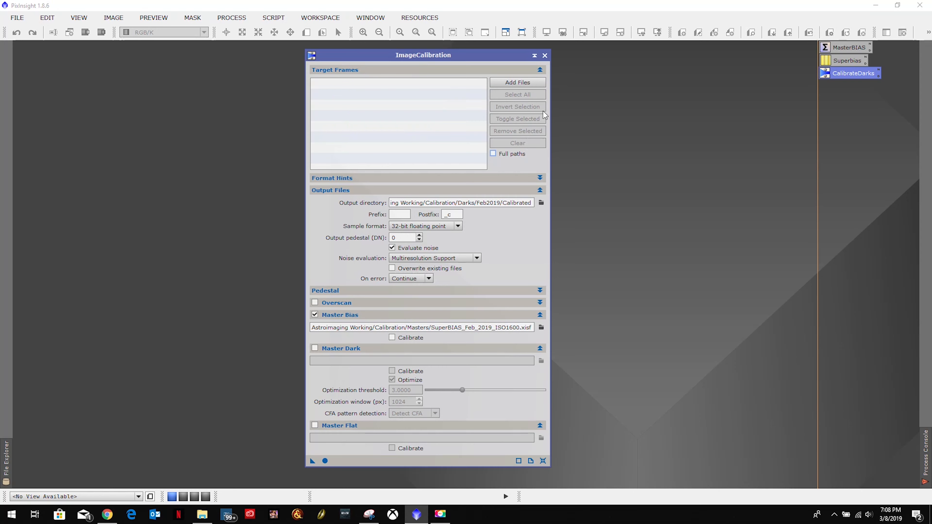
left_click(544, 55)
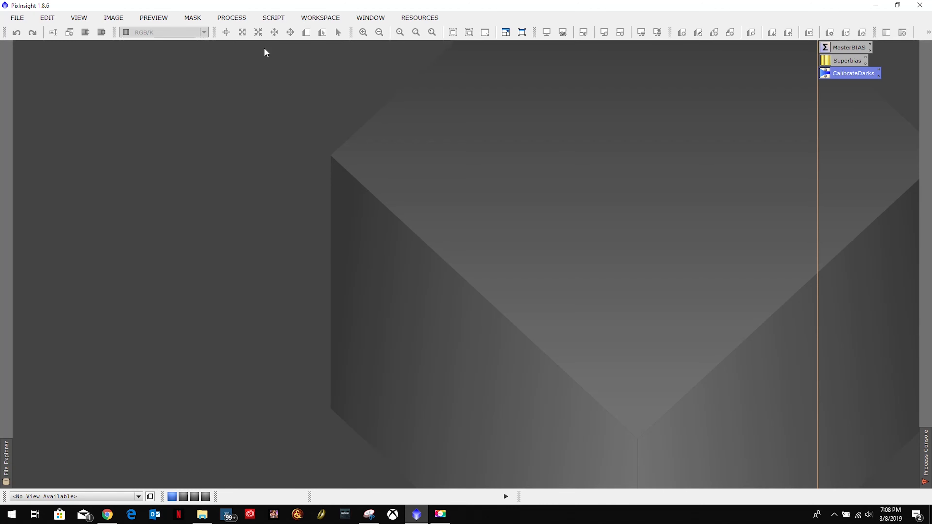
left_click(233, 20)
mouse_move(247, 34)
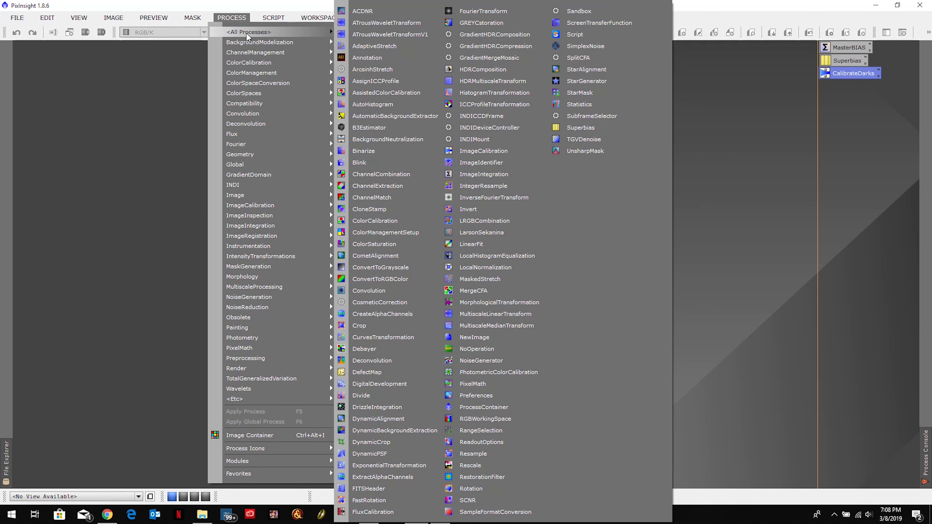
left_click(486, 174)
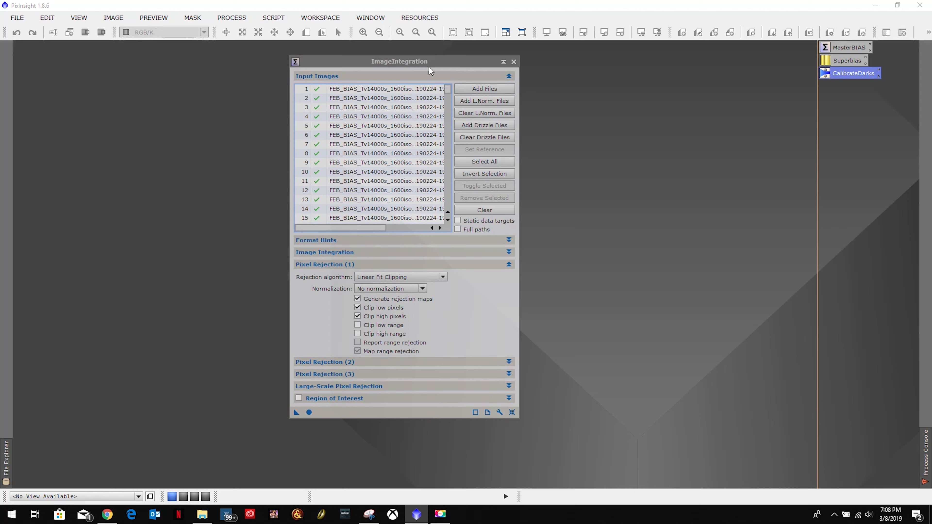
left_click(513, 62)
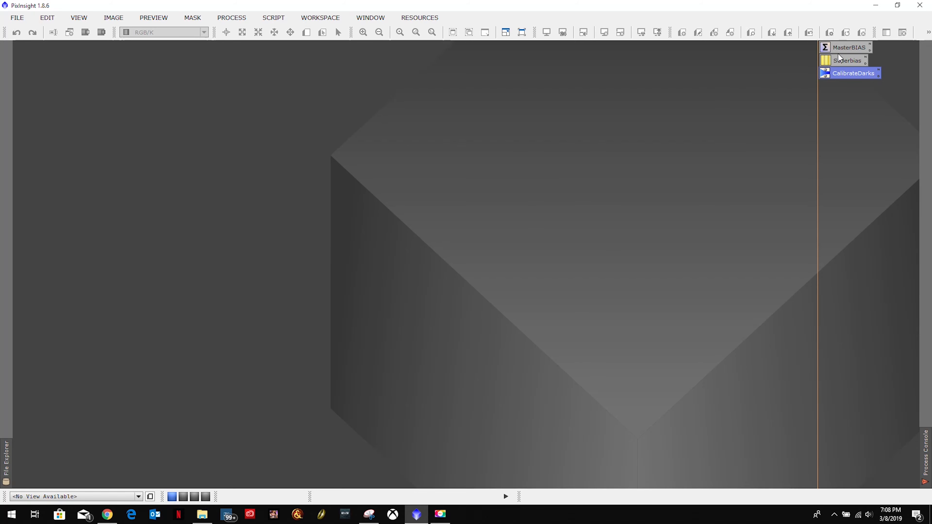
- Open the ImageIntegration settings stored in the MasterBIAS process icon and clear their input images
double_click(847, 47)
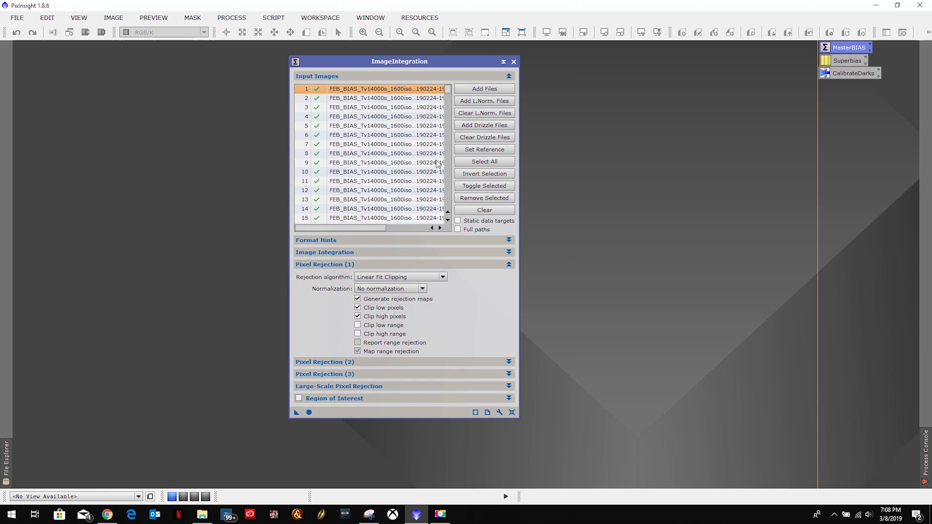
left_click(477, 211)
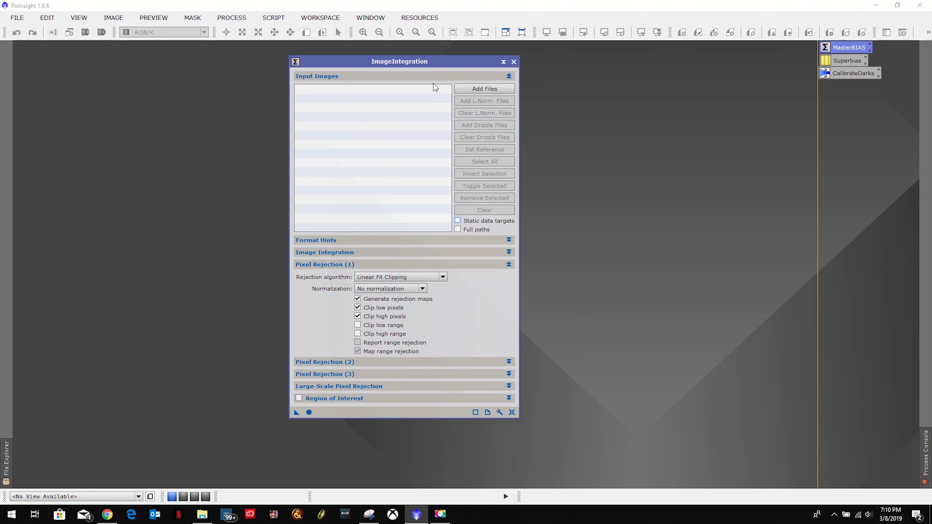
- Add all calibrated dark frames from the Calibration/Darks/Feb2019/Calibrated folder as input images and run the integration globally
left_click(471, 89)
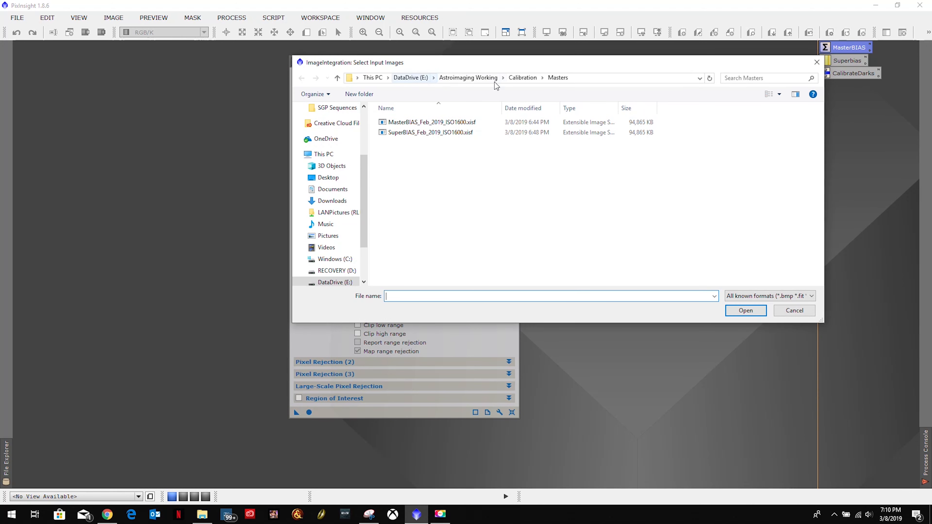
left_click(524, 78)
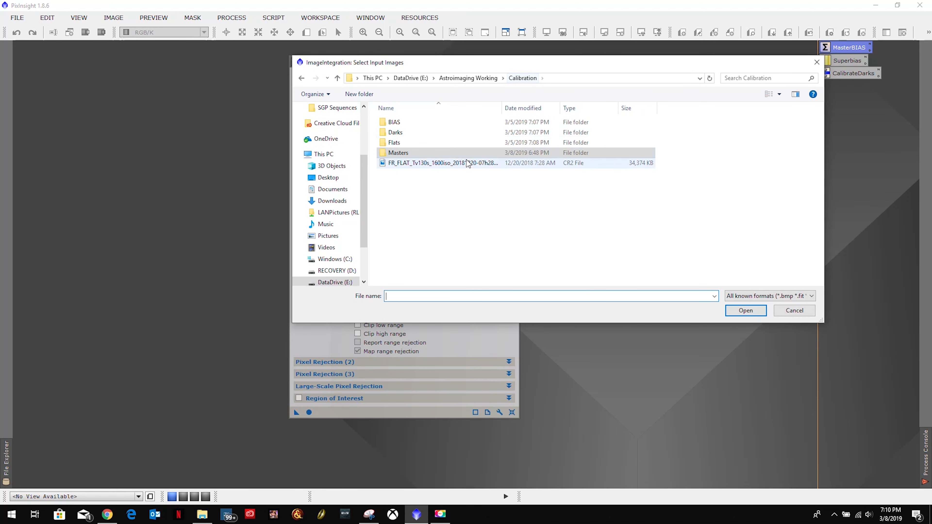
double_click(392, 132)
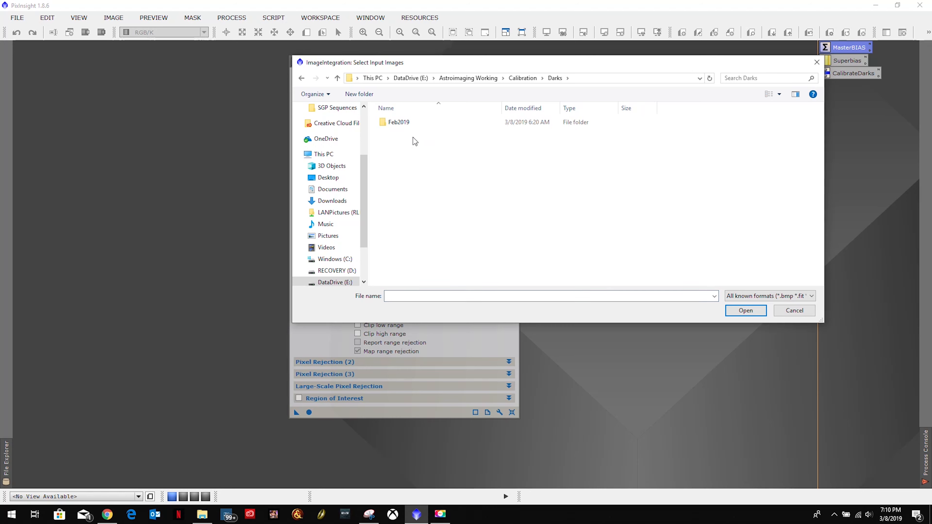
double_click(406, 122)
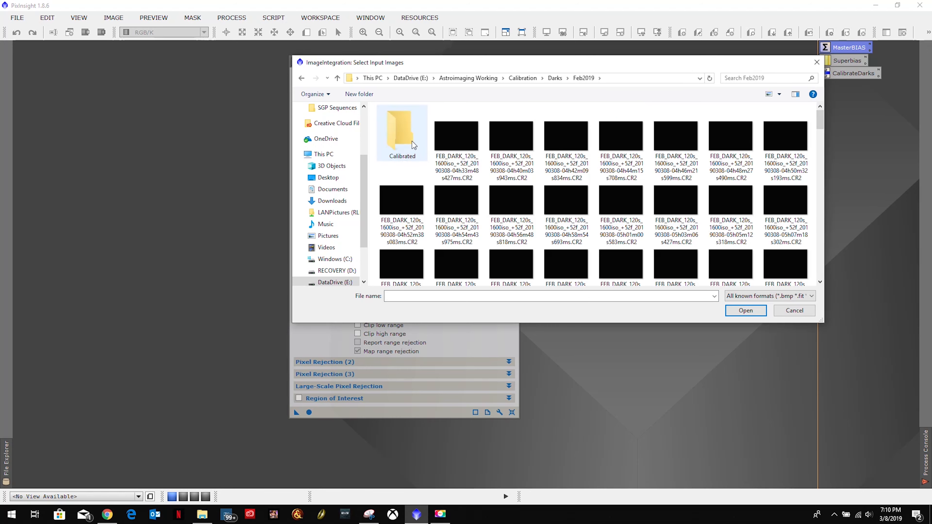
double_click(398, 129)
left_click(432, 125)
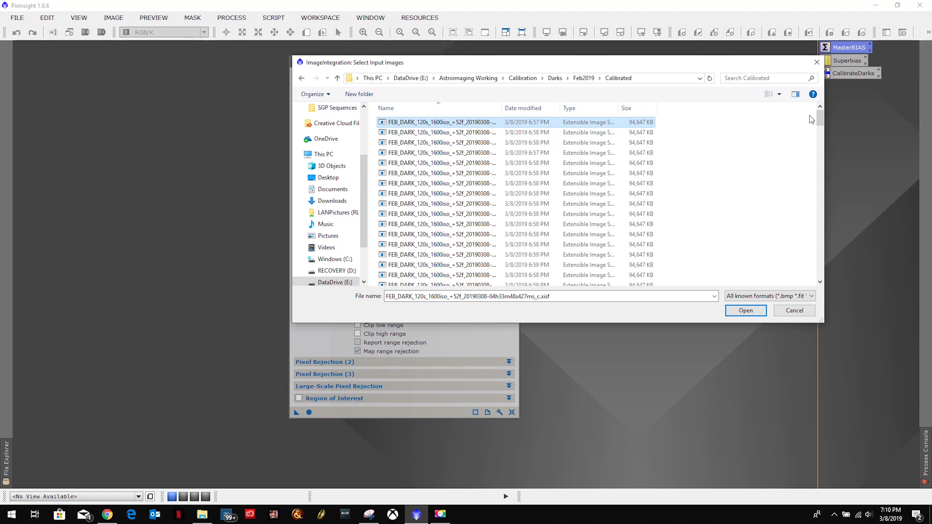
key("ctrl+a")
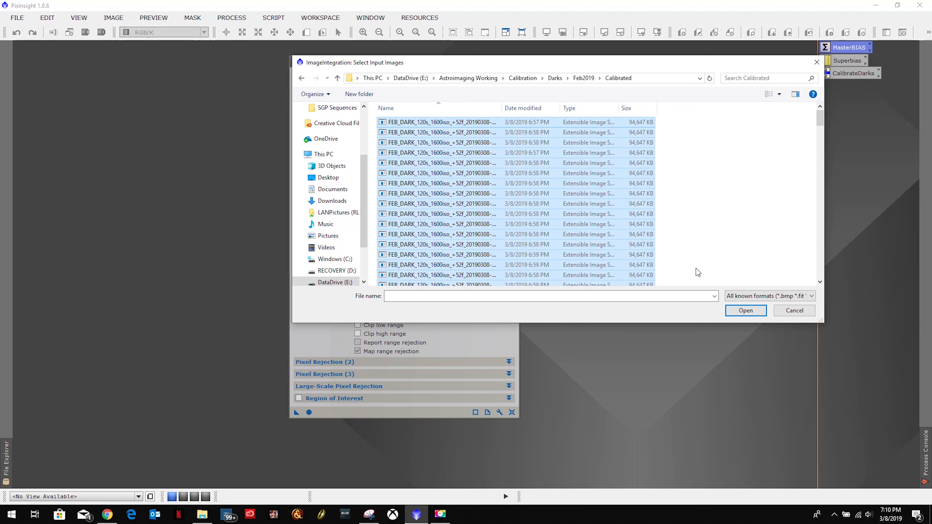
left_click(745, 310)
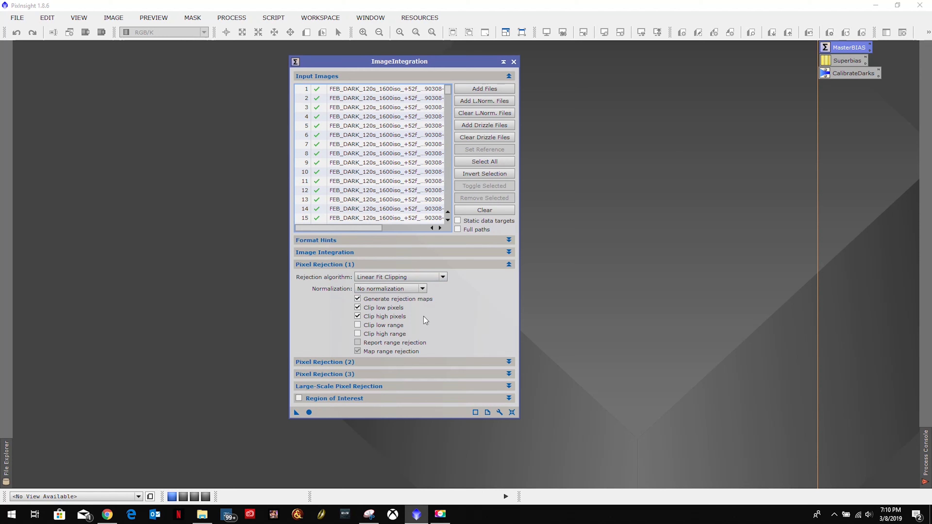
left_click(309, 414)
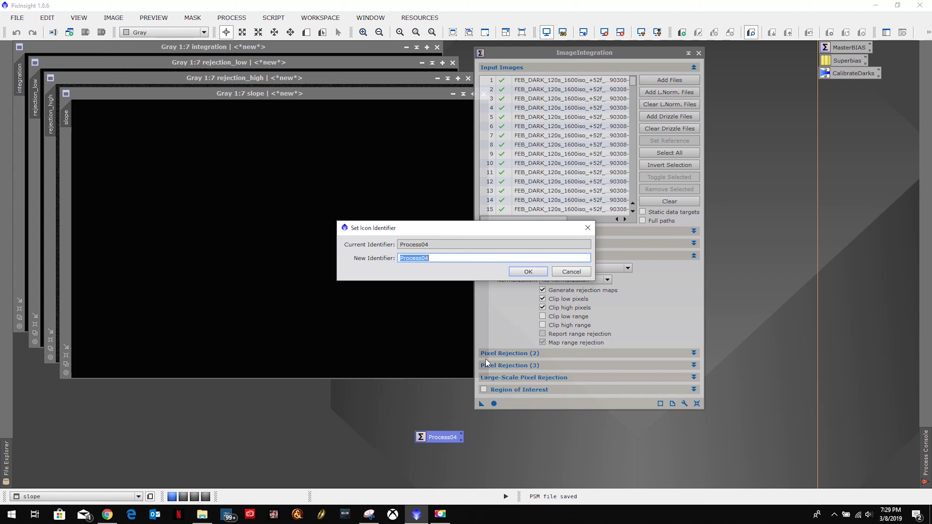
- Save the ImageIntegration settings as a process icon named DarksIntegration and place it directly below the CalibrateDarks icon
type("DarksIntegration")
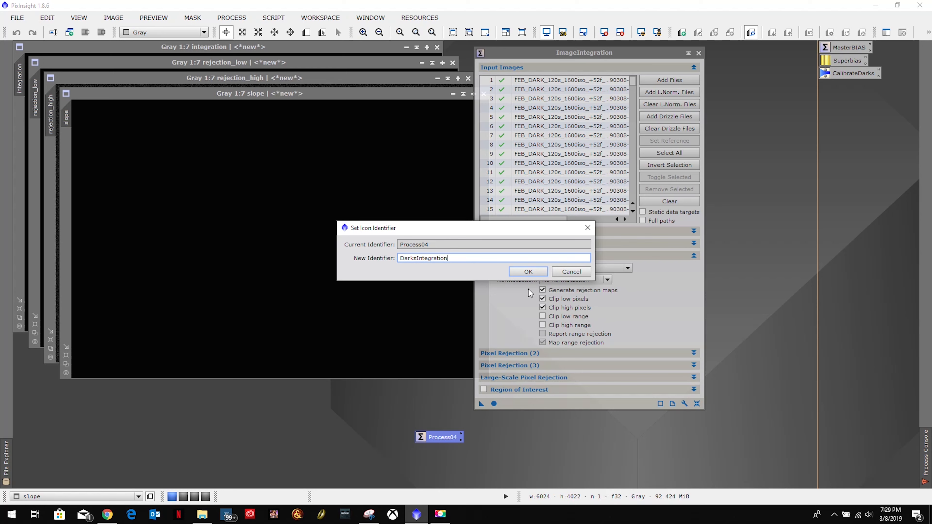
left_click(524, 272)
left_click_drag(438, 440, 842, 90)
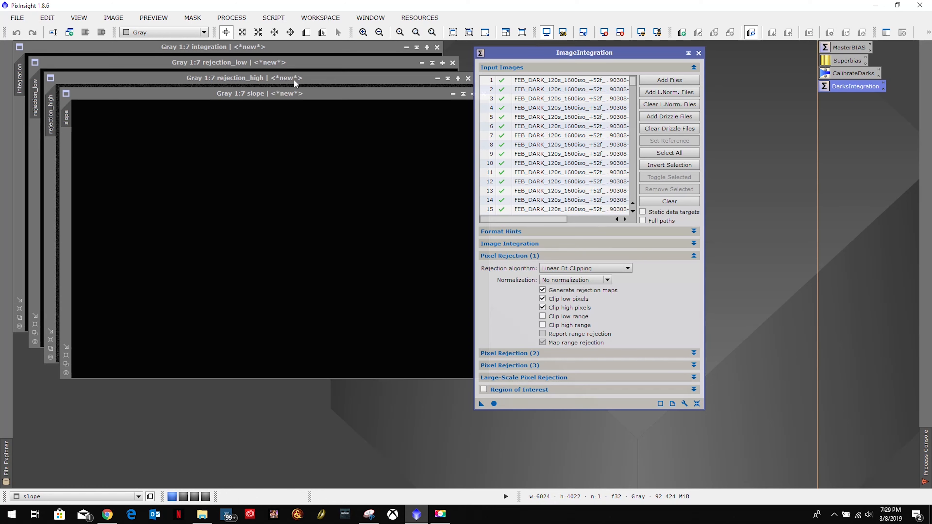
- Bring the integration image to the front enlarged, close ImageIntegration, and apply an automatic screen stretch to the image
left_click(273, 49)
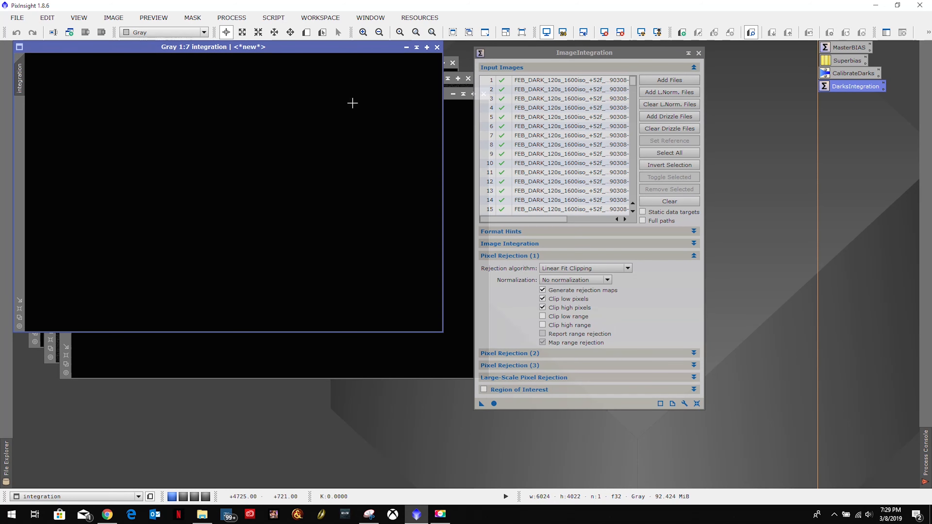
left_click(19, 308)
left_click(699, 53)
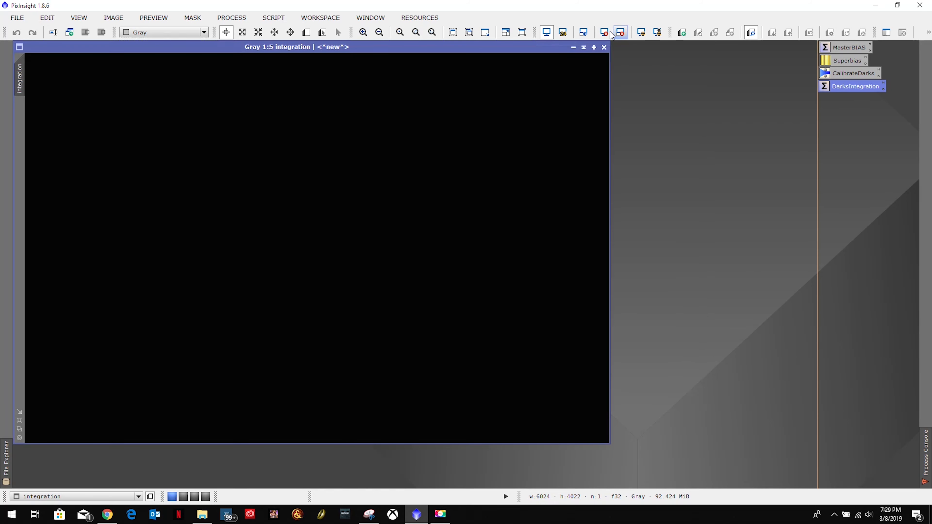
left_click(644, 32)
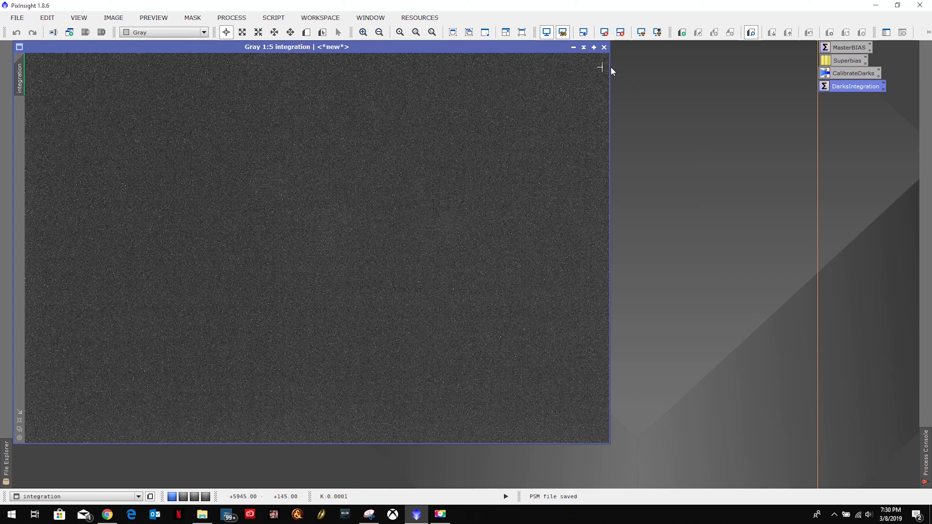
- Save the integration image in the Masters folder as MasterDark_Feb_2019_ISO1600.xisf with the default XISF options, and close it
left_click(17, 17)
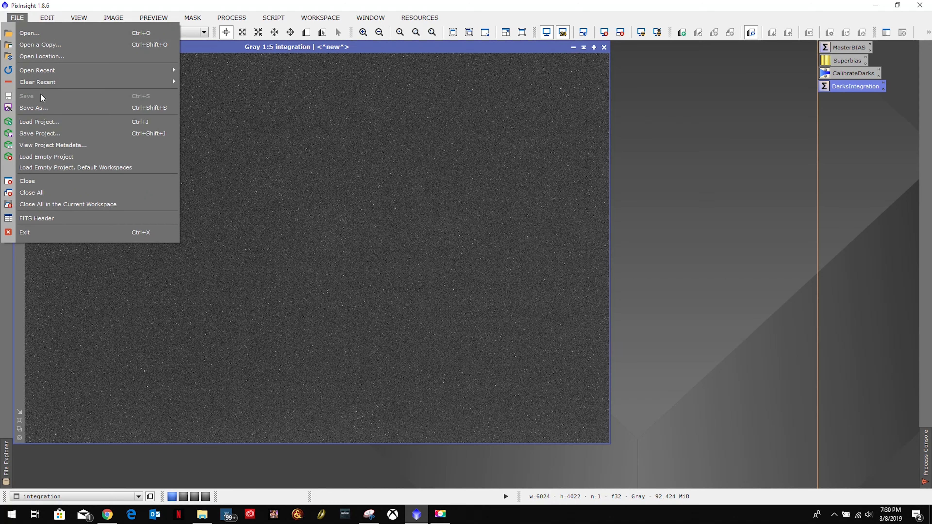
left_click(33, 107)
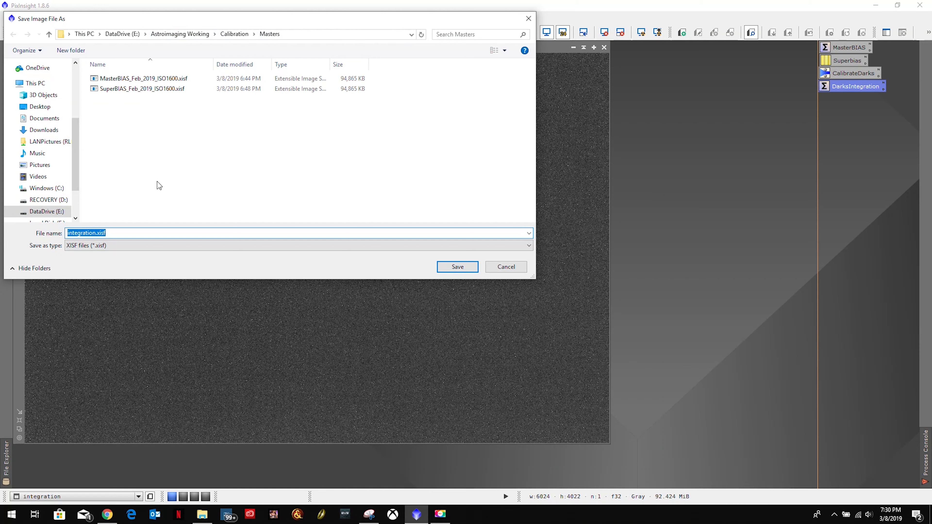
left_click(126, 80)
left_click(98, 233)
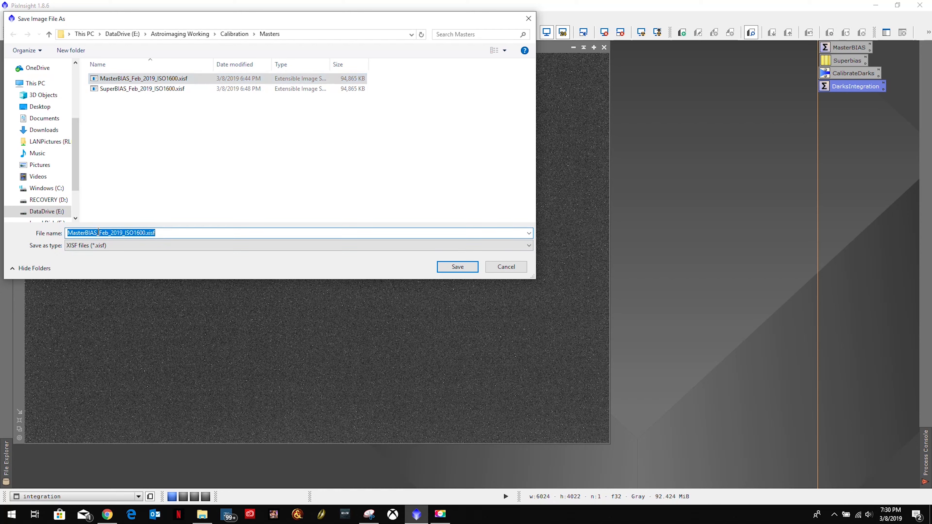
left_click(96, 233)
key("BackSpace")
key("BackSpace")
key("BackSpace")
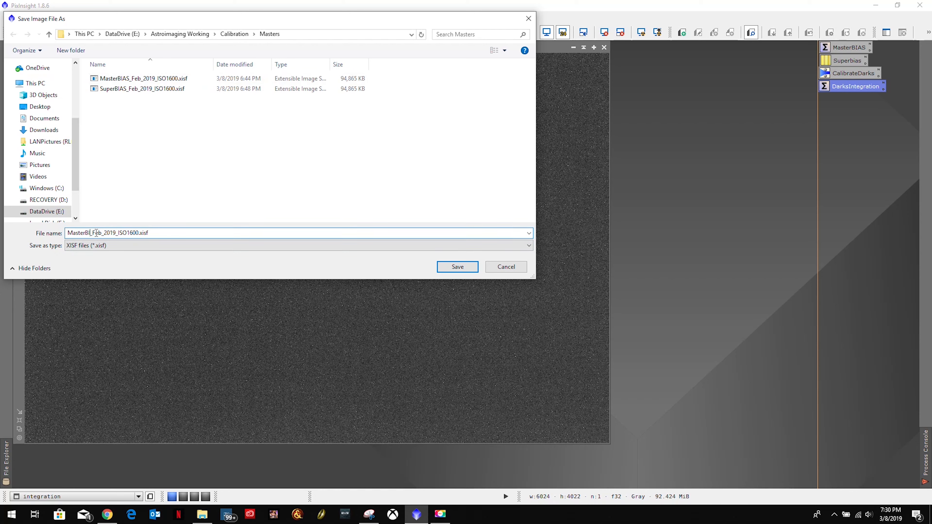
key("BackSpace")
type("Dark")
left_click(454, 268)
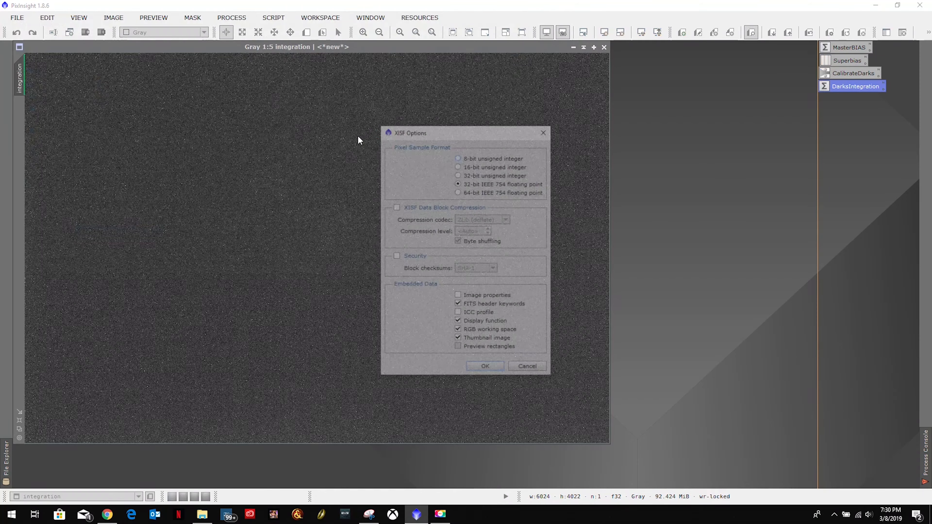
left_click(485, 370)
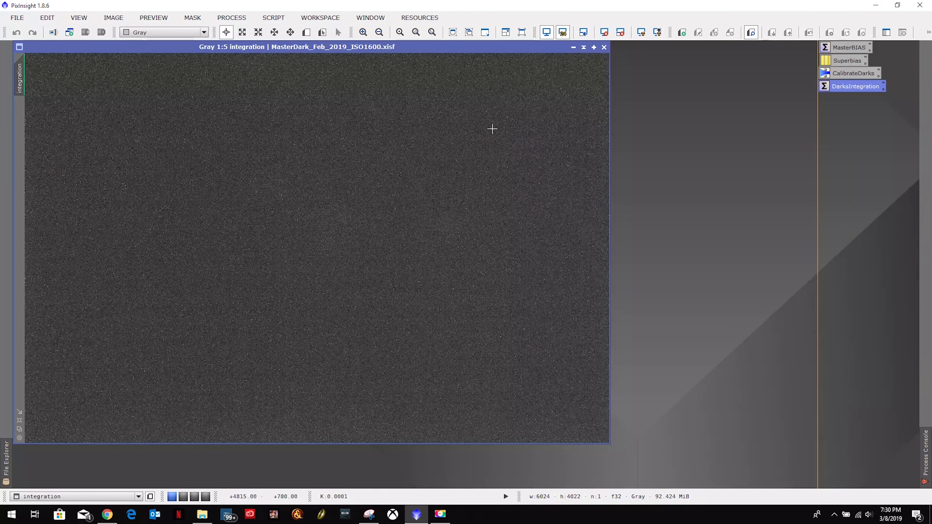
left_click(604, 47)
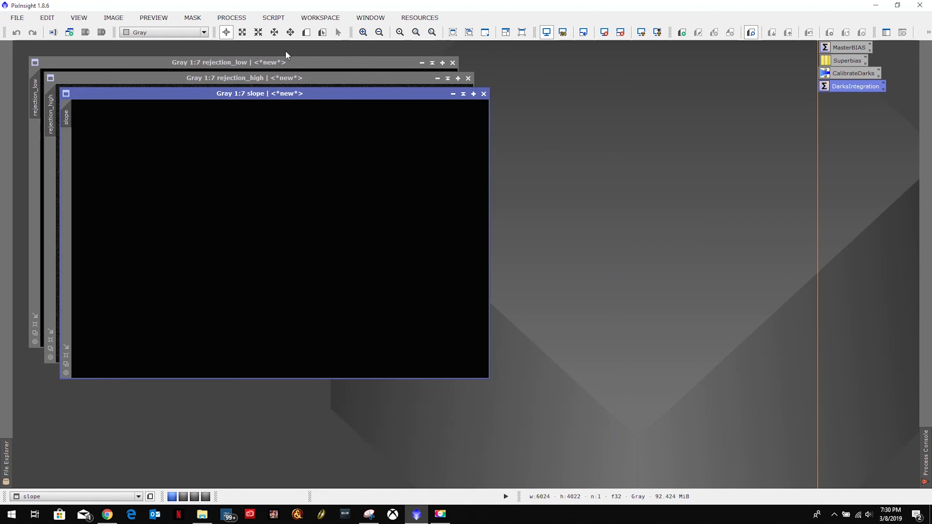
- Inspect the rejection_low, slope and rejection_high images with an automatic screen stretch, closing each one without saving
left_click(288, 63)
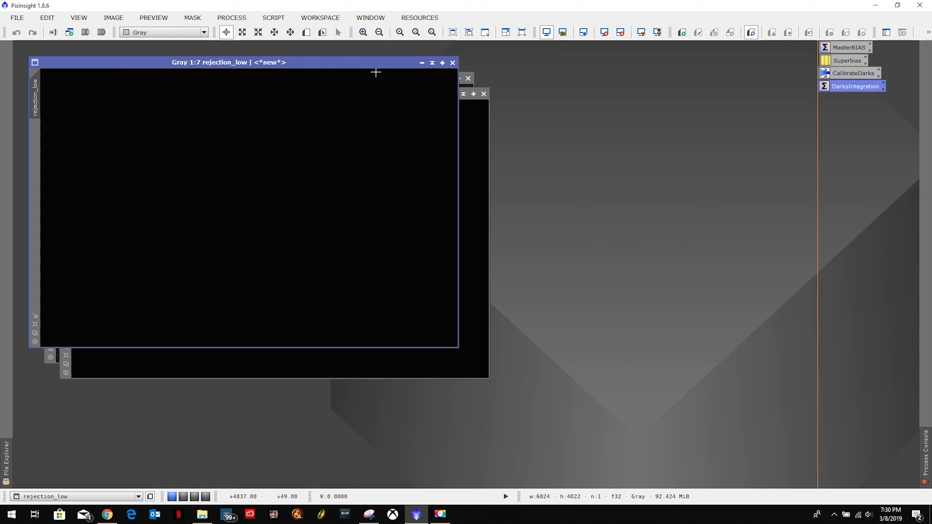
left_click(643, 34)
left_click(454, 62)
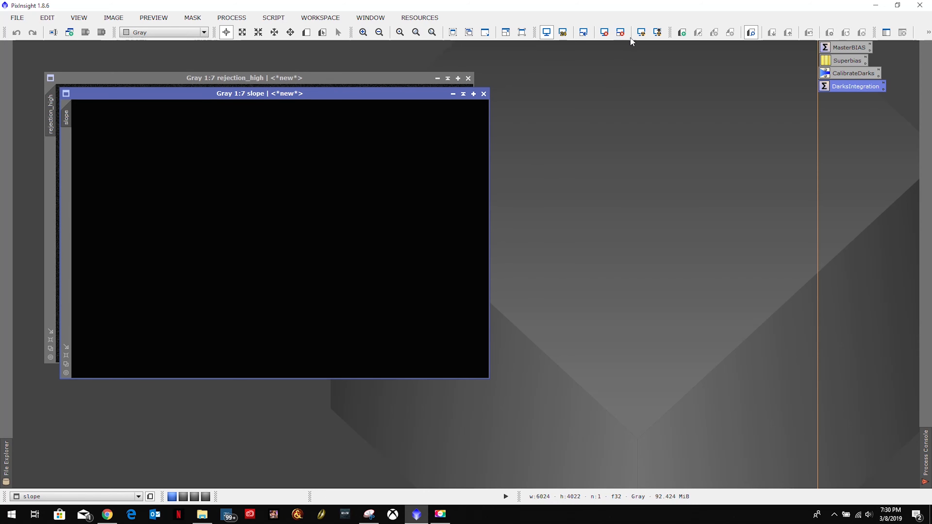
left_click(642, 32)
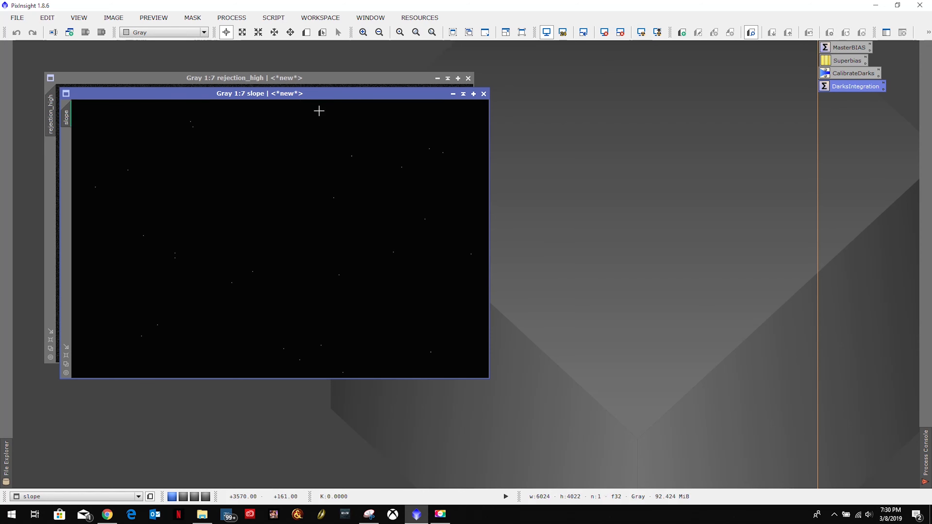
left_click(484, 94)
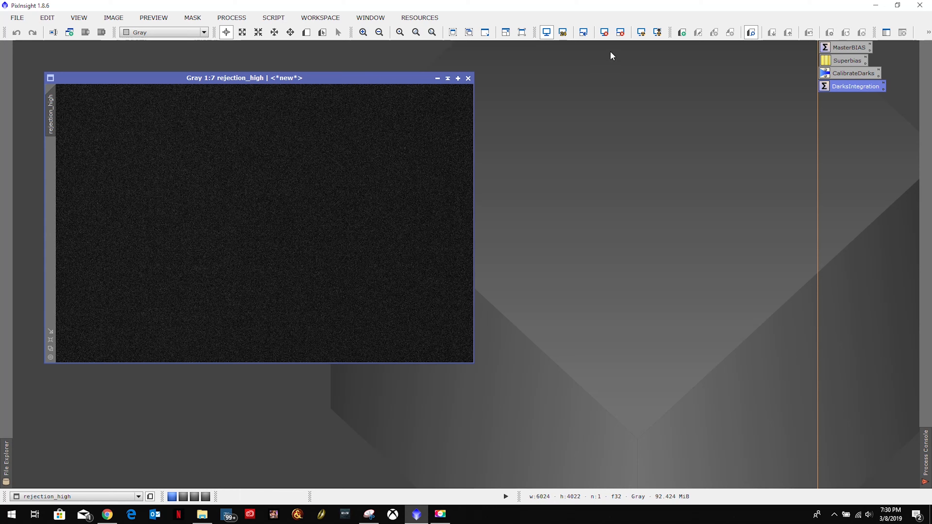
left_click(641, 32)
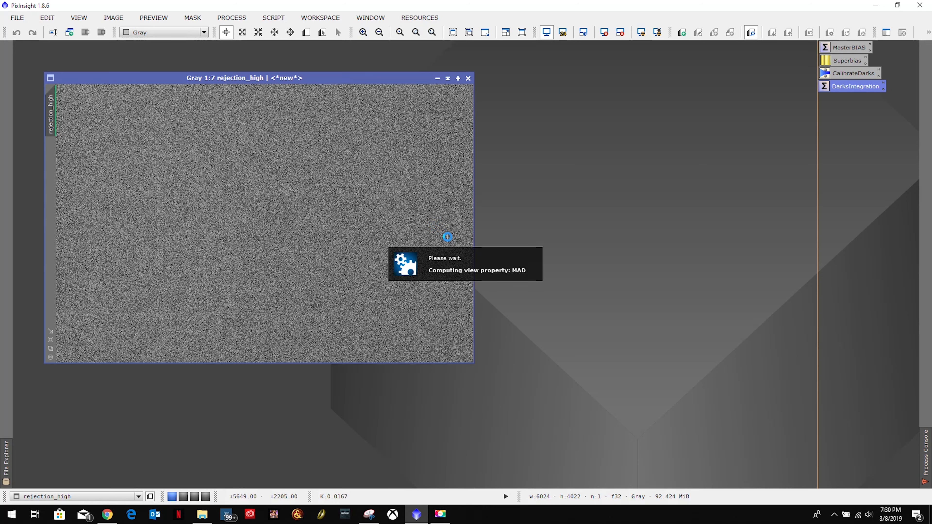
left_click(468, 78)
left_click(574, 112)
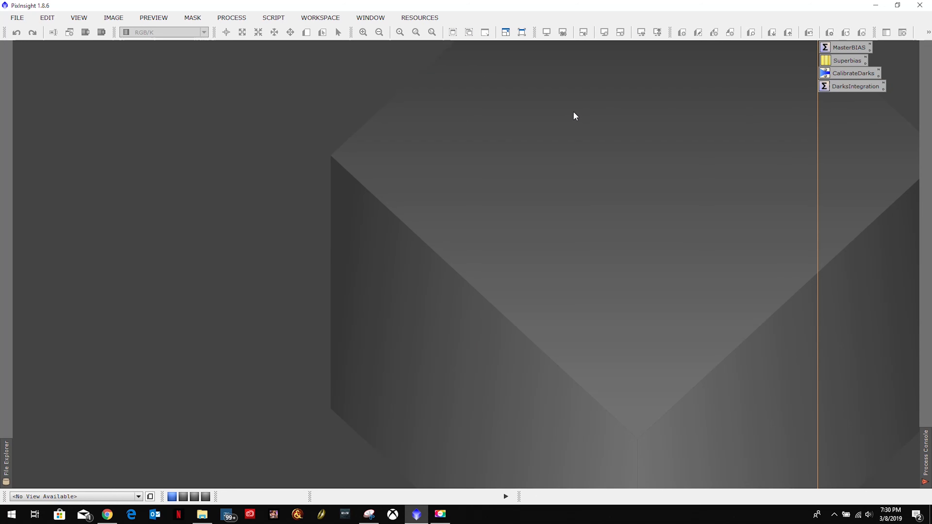